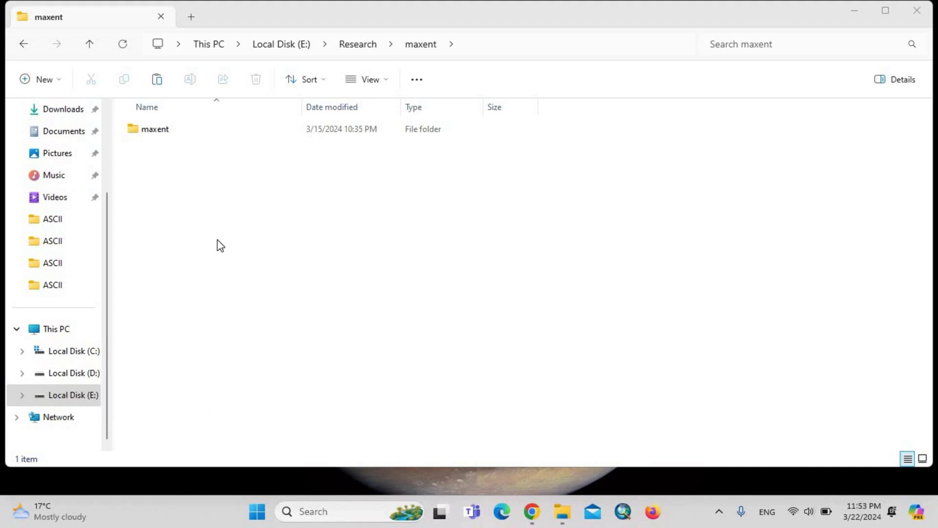
- Open the inner maxent folder inside Research > maxent
left_click(167, 129)
double_click(167, 129)
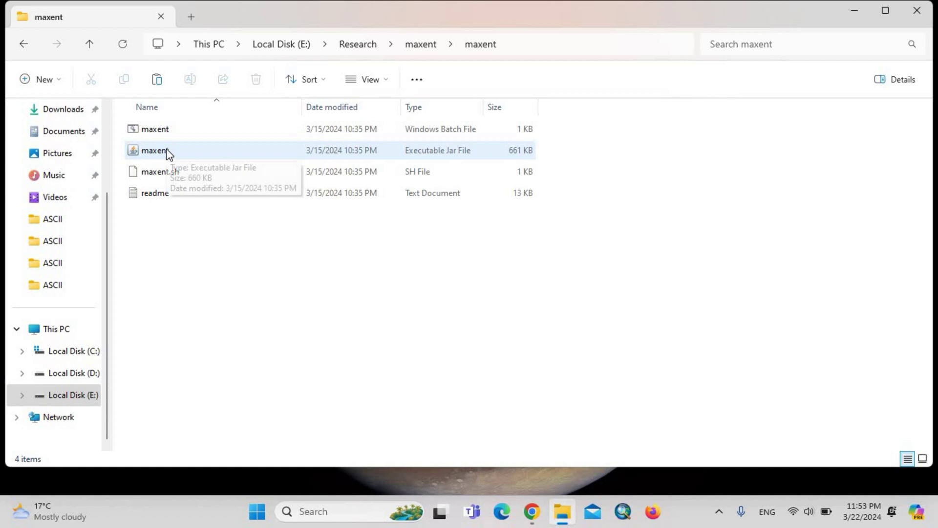
- Launch maxent.jar and pick D:\Tiger\Tiger Data\Data for modelling.csv as the samples file
left_click(168, 152)
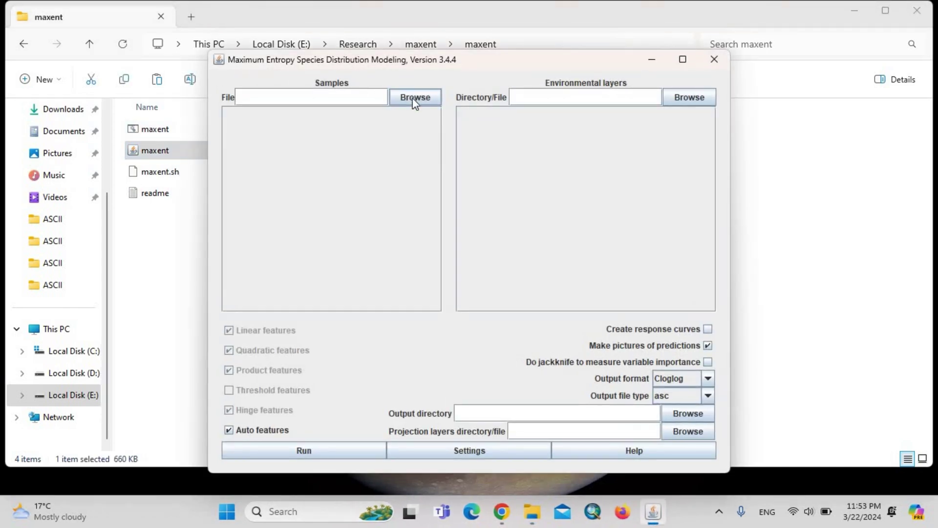
left_click(414, 100)
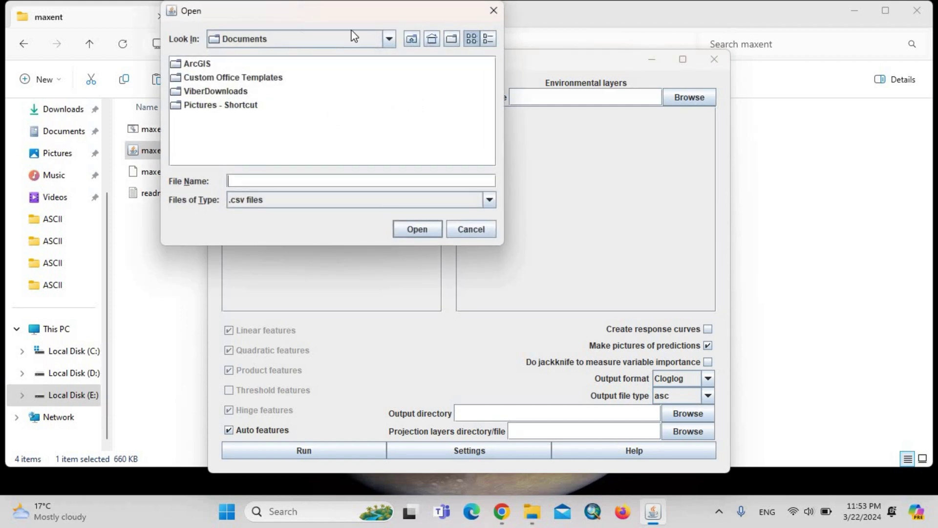
left_click(389, 39)
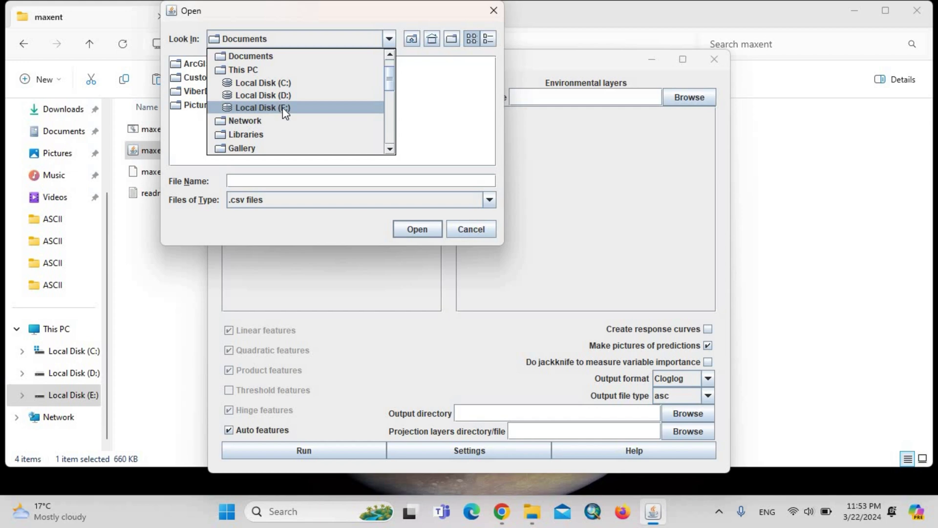
left_click(282, 93)
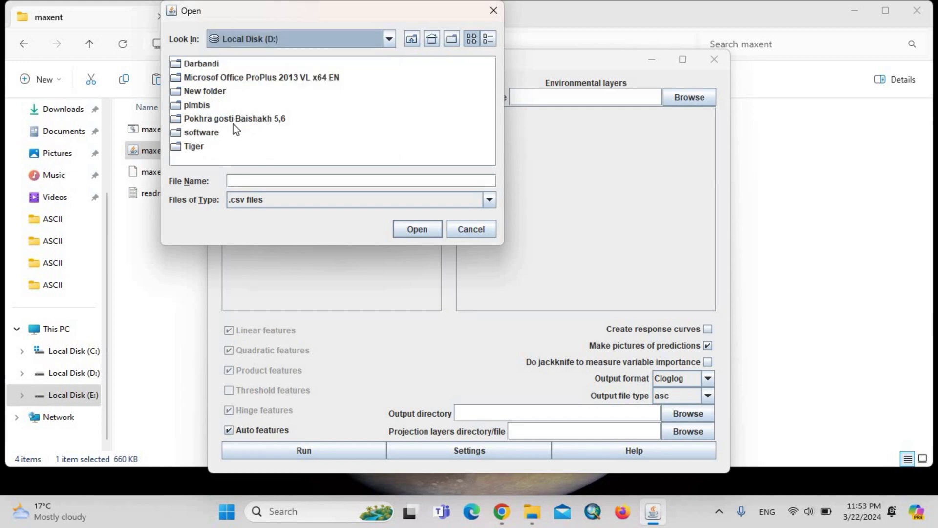
double_click(200, 147)
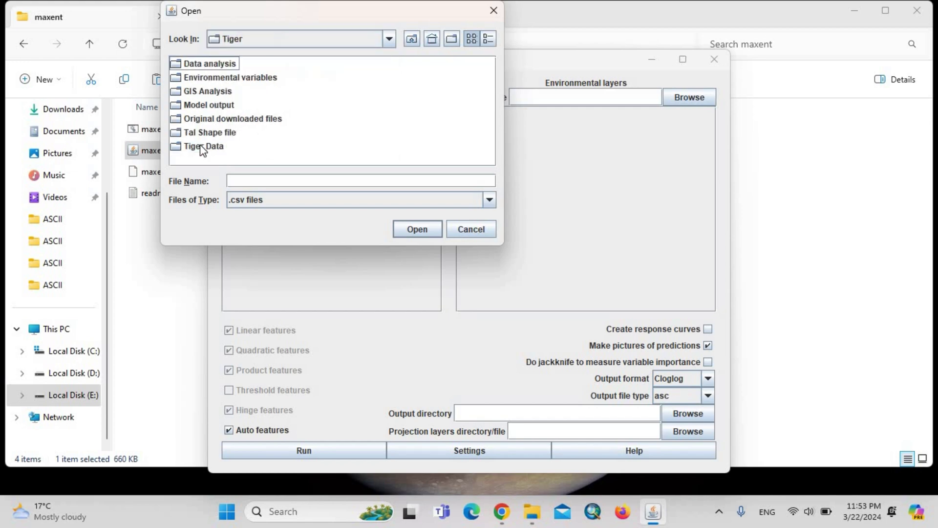
double_click(203, 146)
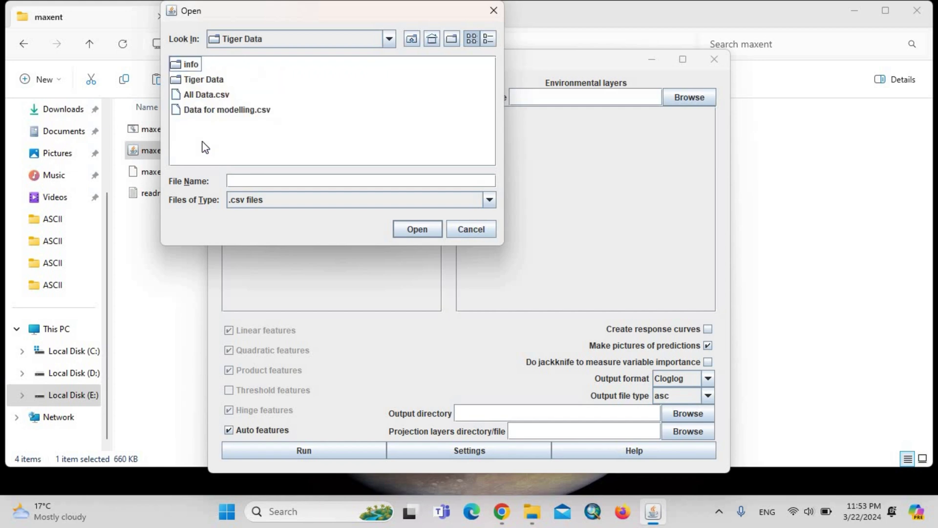
left_click(217, 113)
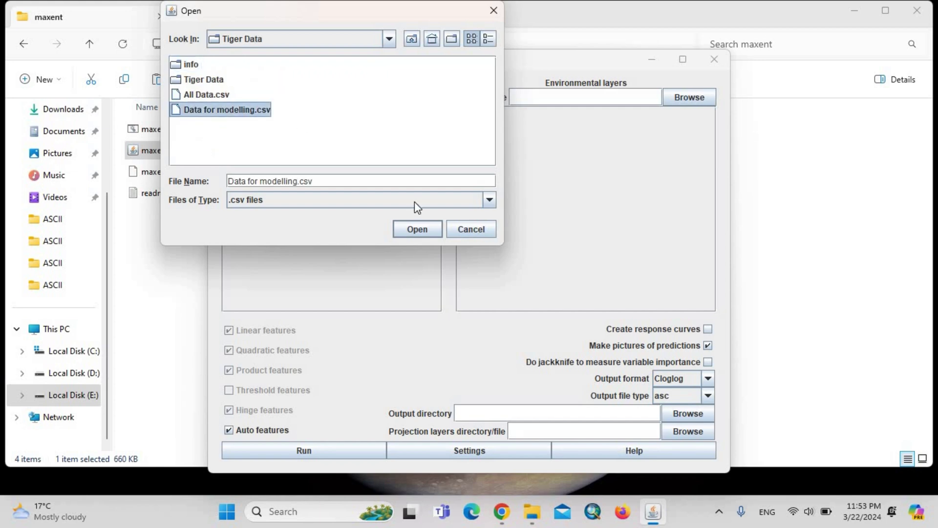
- Load Data for modelling.csv as samples, then browse File Explorer to D:\Tiger\Tiger Data
left_click(415, 230)
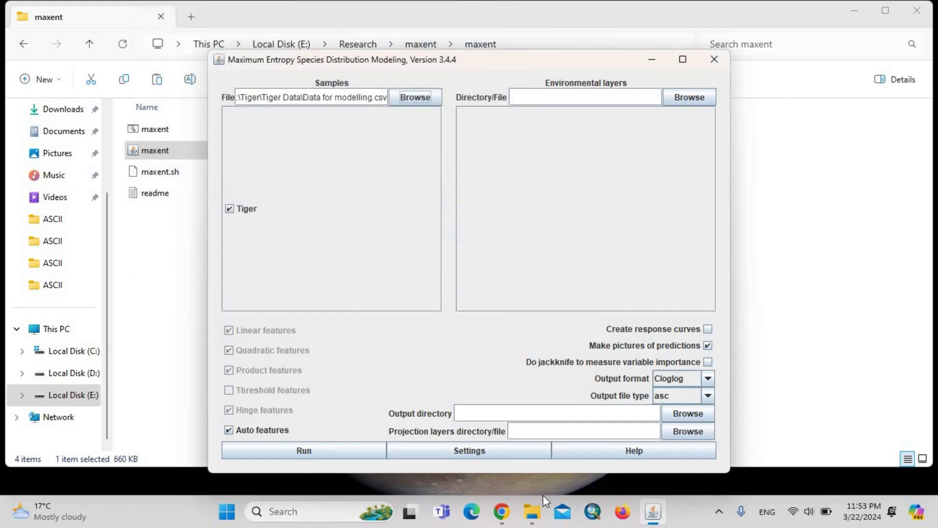
mouse_move(532, 512)
left_click(521, 404)
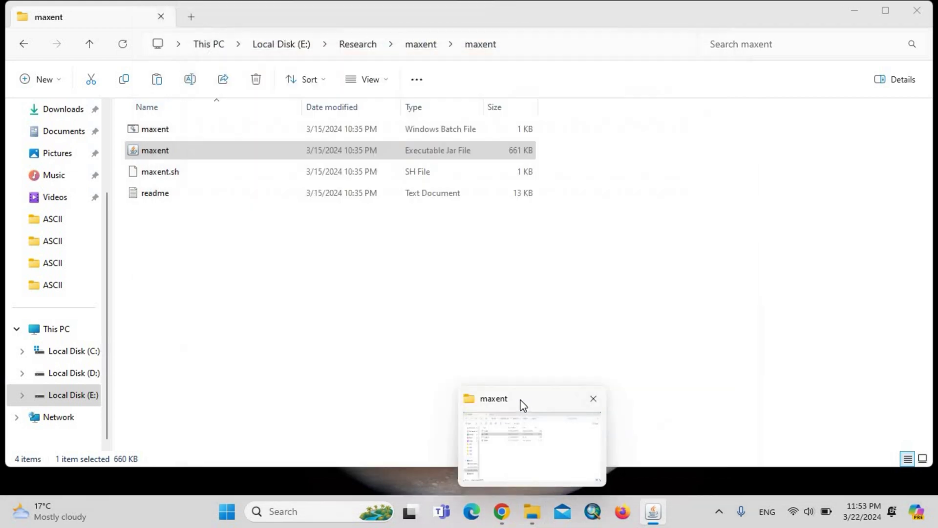
left_click(391, 22)
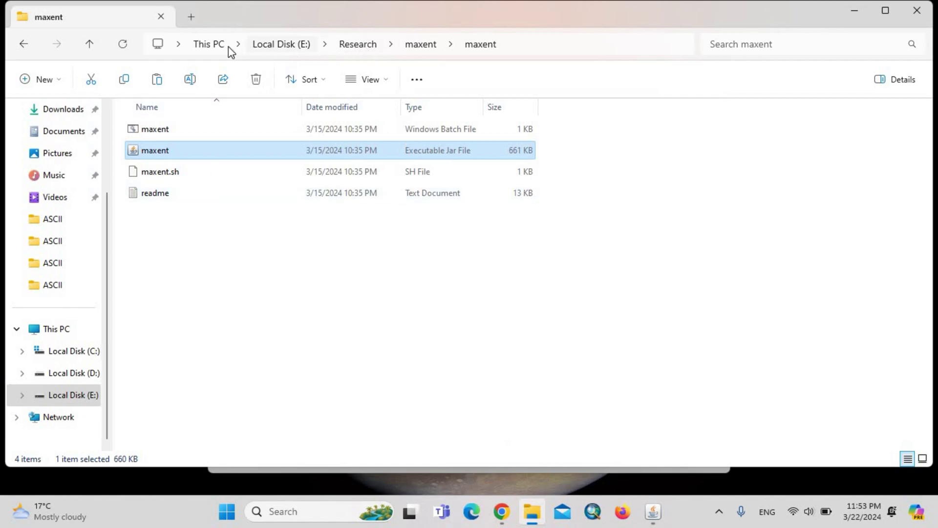
left_click(213, 44)
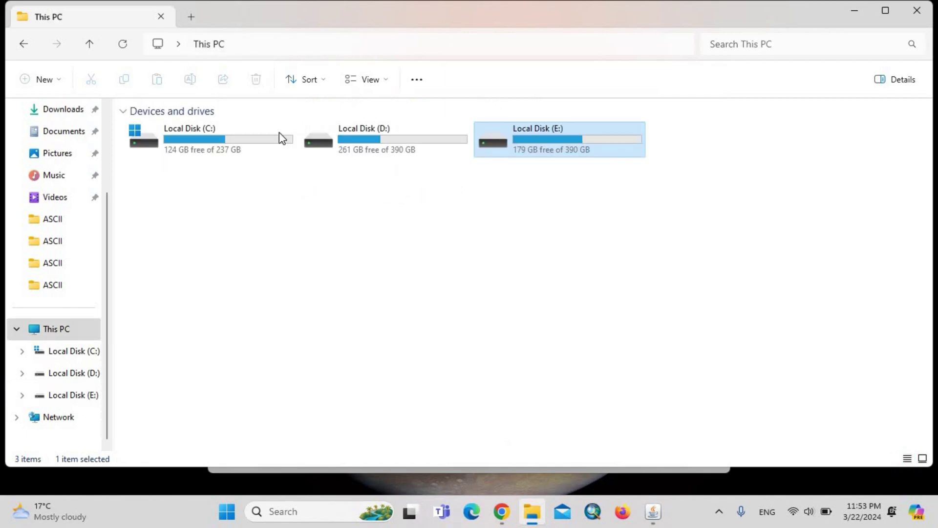
double_click(356, 146)
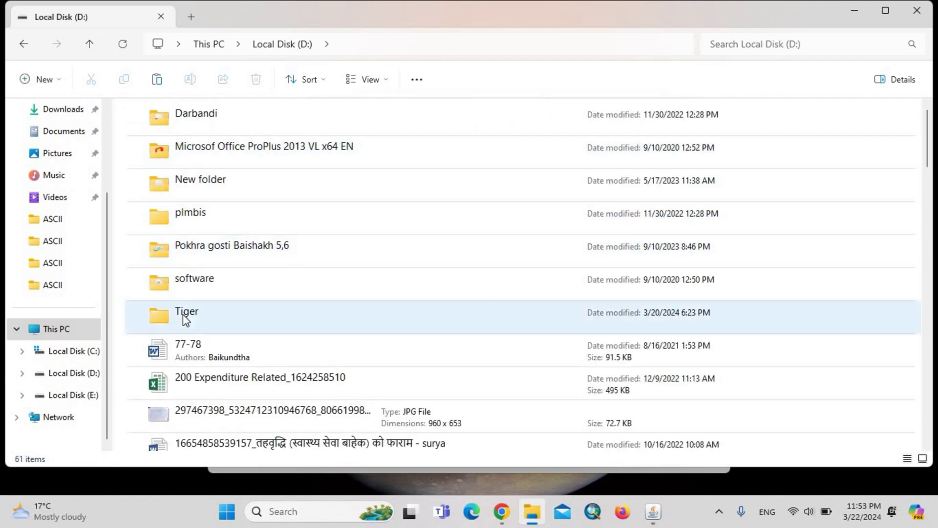
left_click(157, 257)
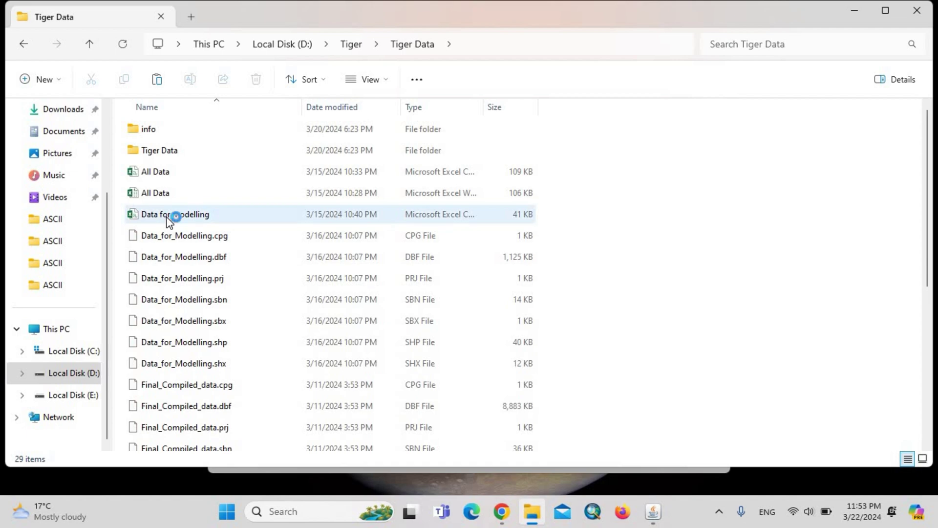
- Open Data for modelling in full-screen Excel and scroll through its Tiger X/Y records
double_click(168, 218)
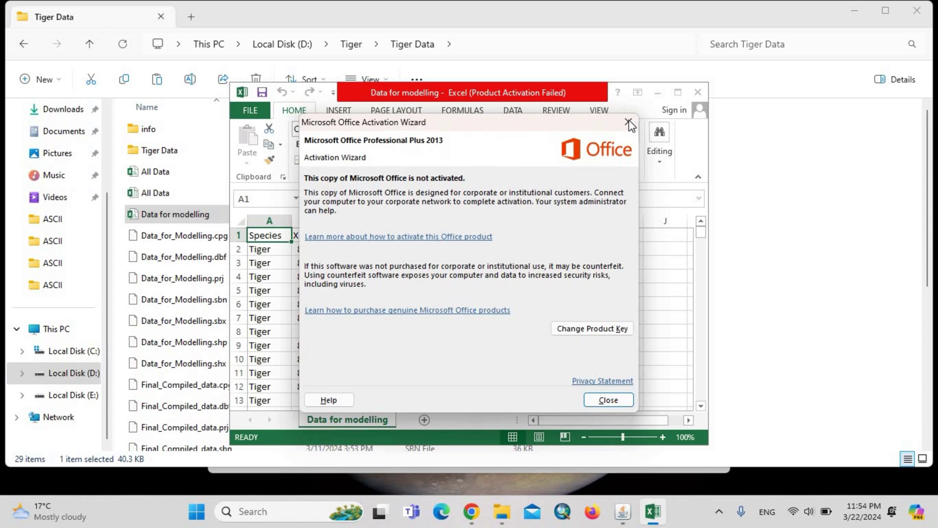
left_click(629, 122)
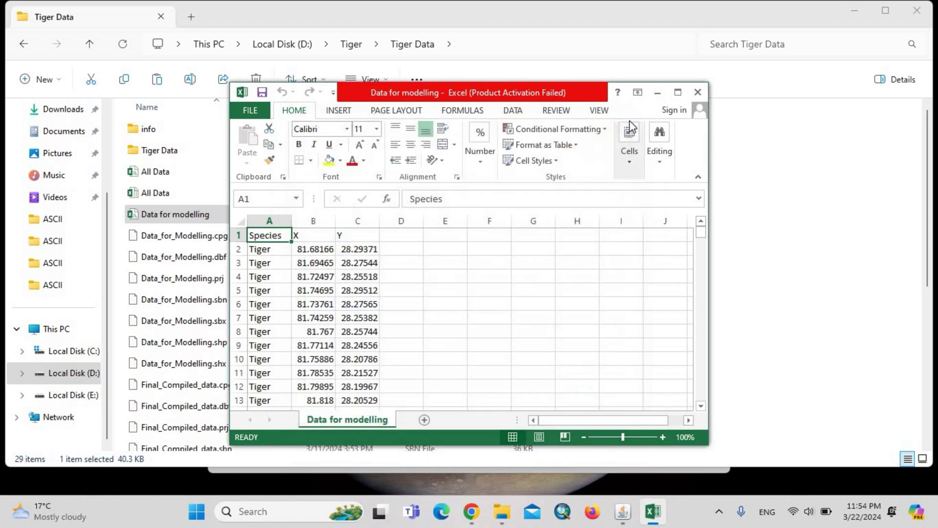
left_click(677, 93)
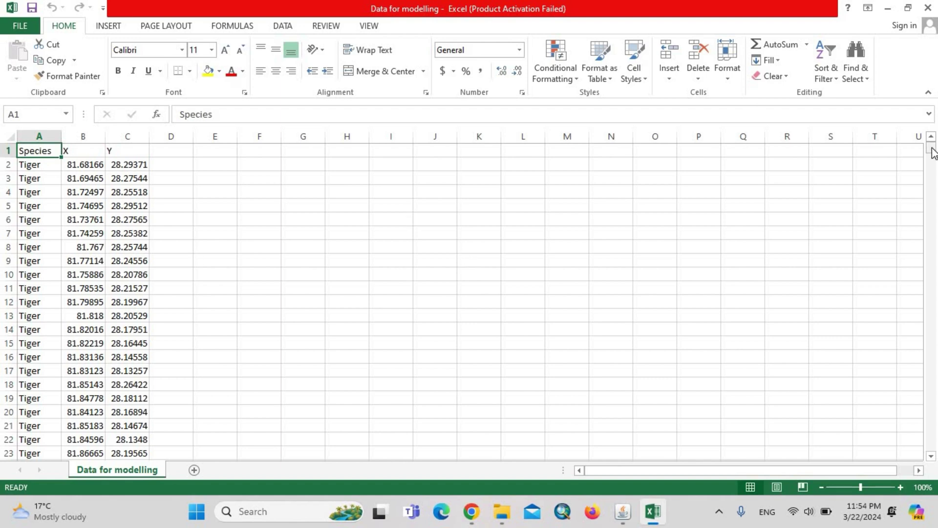
left_click_drag(934, 152, 934, 462)
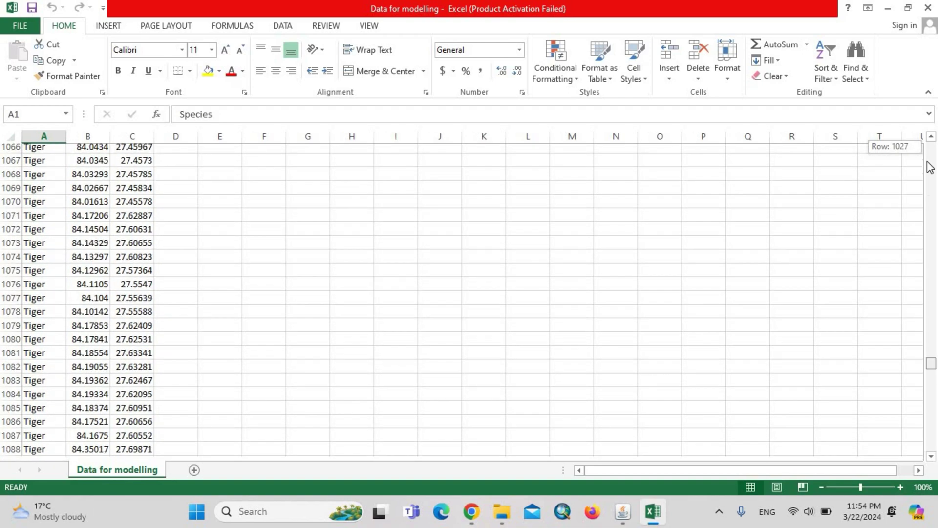
left_click_drag(934, 462, 931, 152)
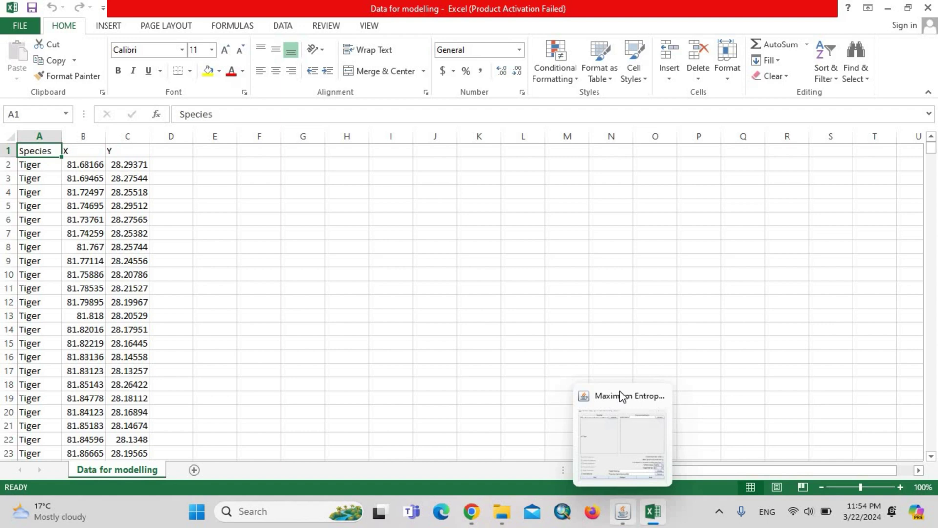
- Set the environmental layers to D:\Tiger\Environmental variables\2.1 current\ASCII
left_click(623, 394)
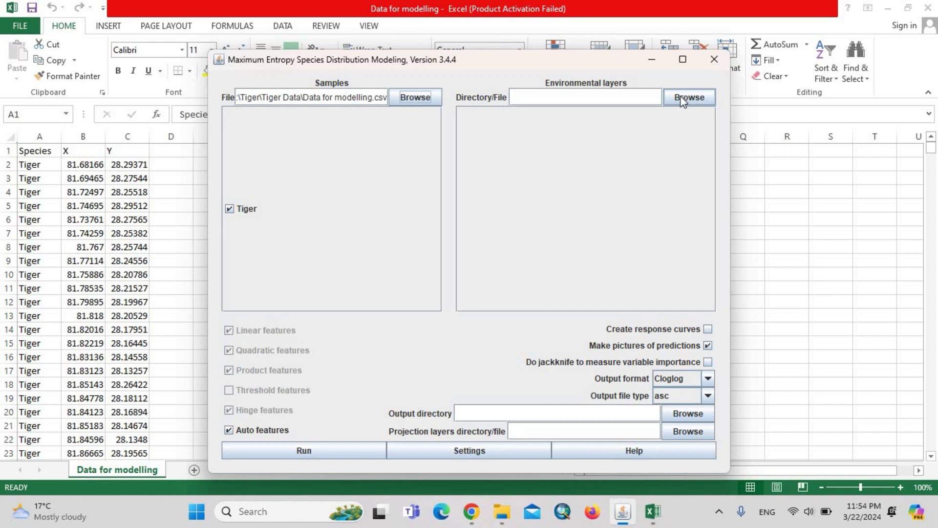
left_click(683, 99)
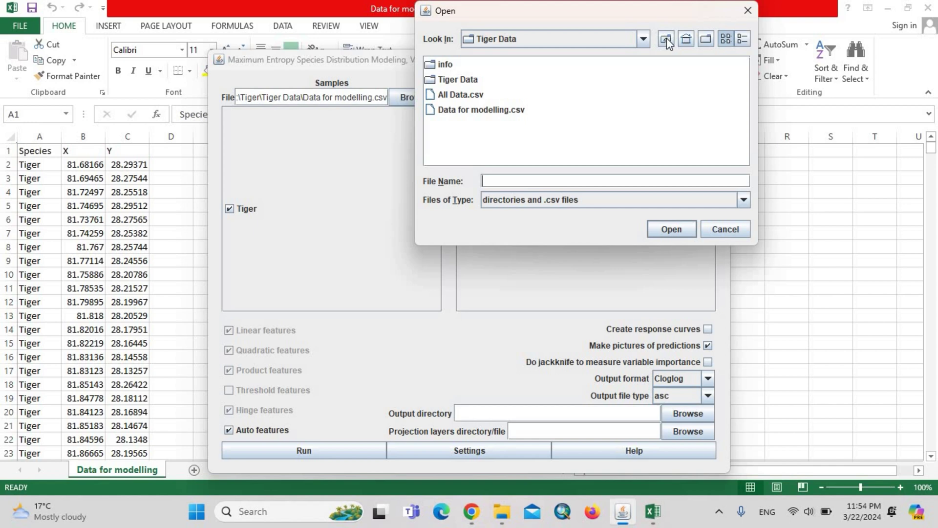
left_click(666, 39)
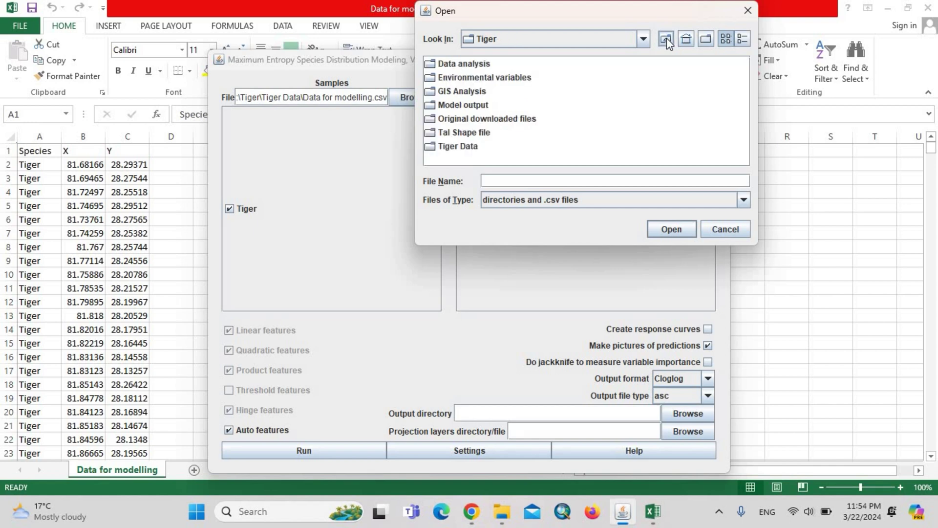
double_click(488, 79)
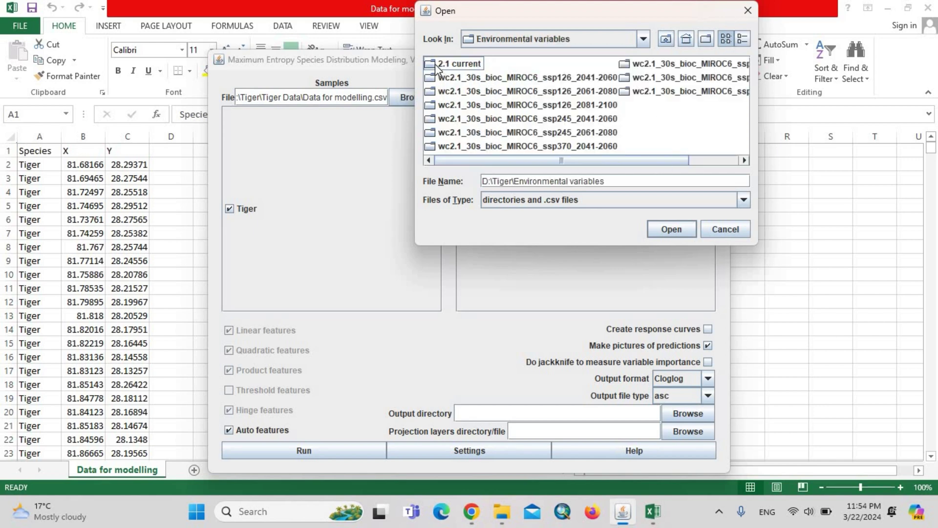
double_click(458, 64)
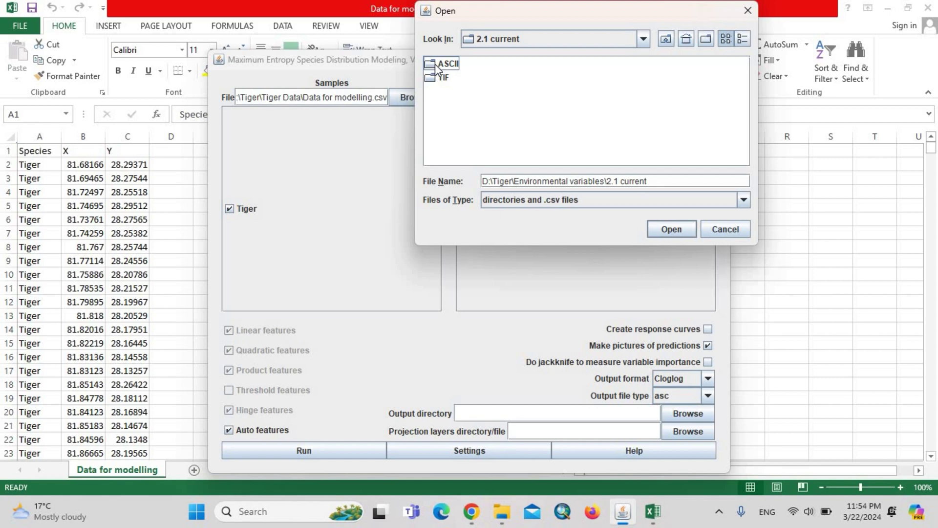
left_click(437, 65)
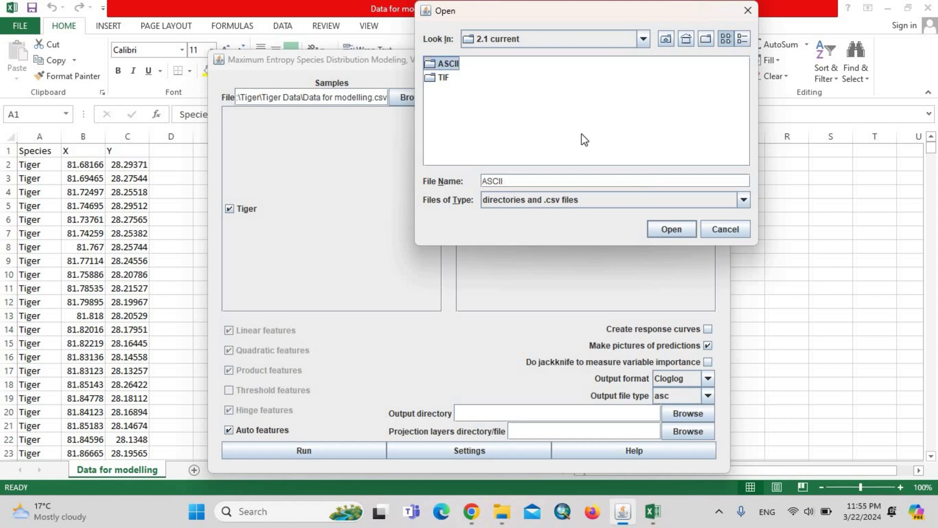
left_click(670, 231)
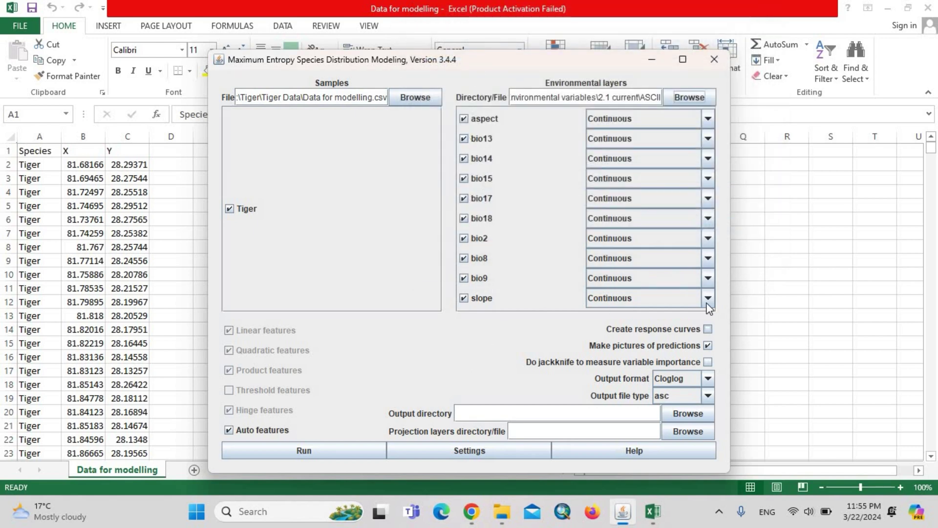
- Enable response curves and jackknife importance, and set the output format to Logistic
left_click(708, 329)
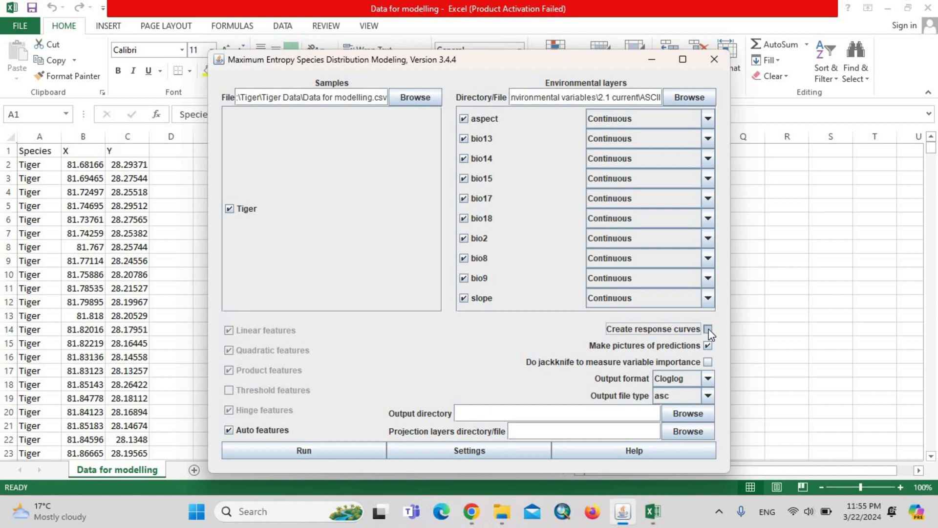
left_click(708, 362)
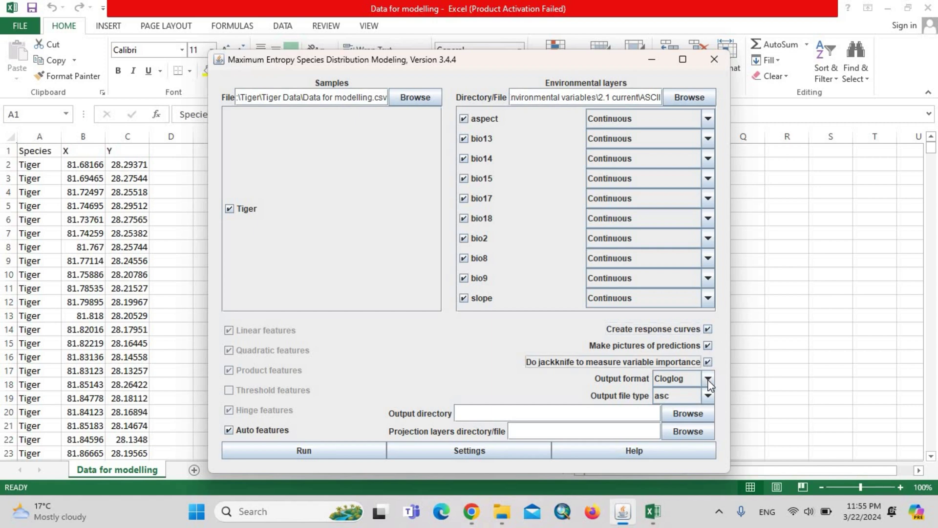
left_click(708, 379)
left_click(685, 405)
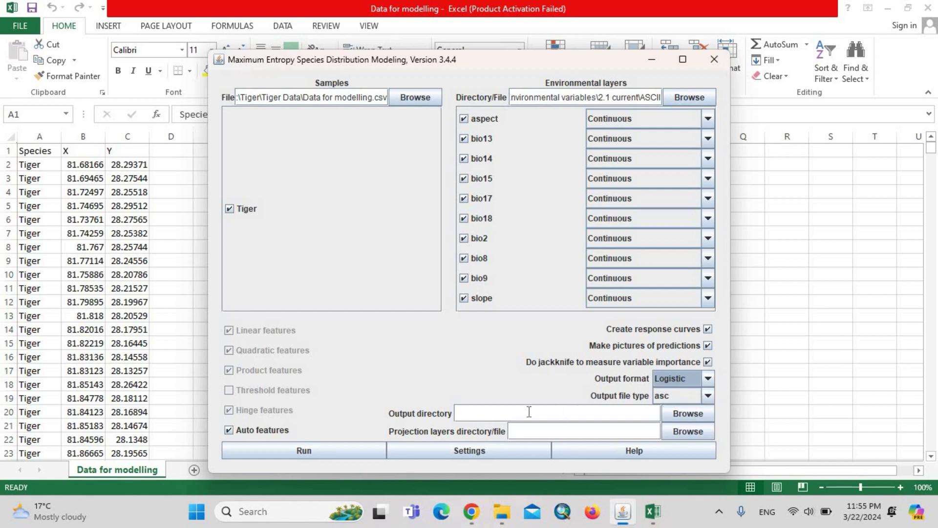
- Set the output directory to the Model output folder on the Desktop
left_click(685, 415)
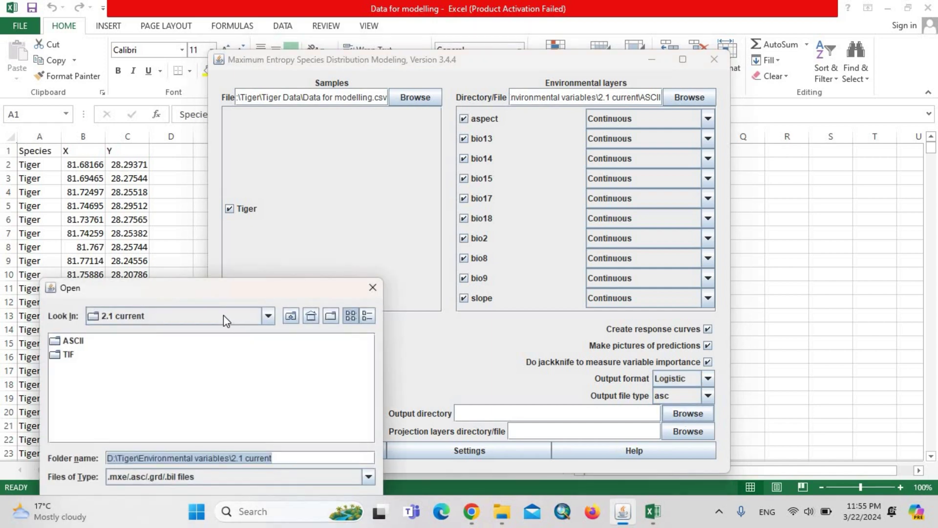
left_click_drag(206, 294, 282, 152)
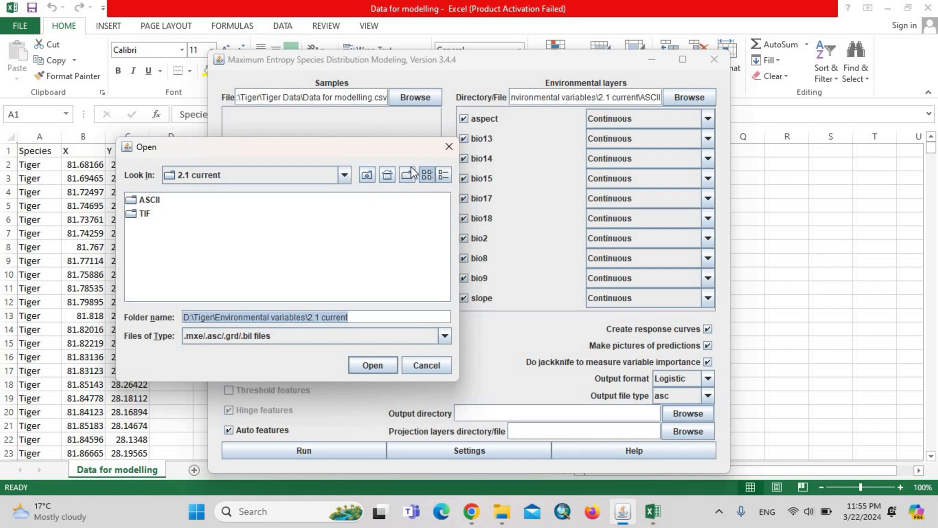
left_click(344, 175)
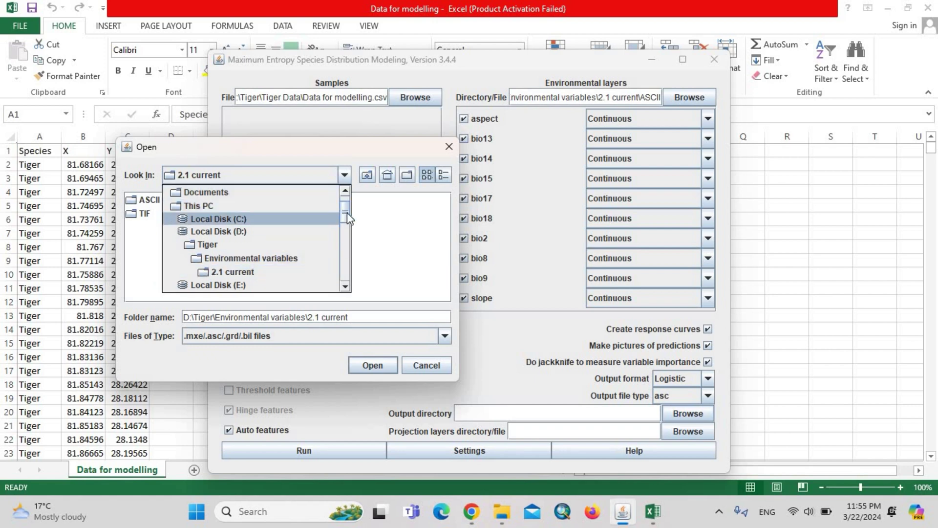
left_click_drag(347, 202, 346, 194)
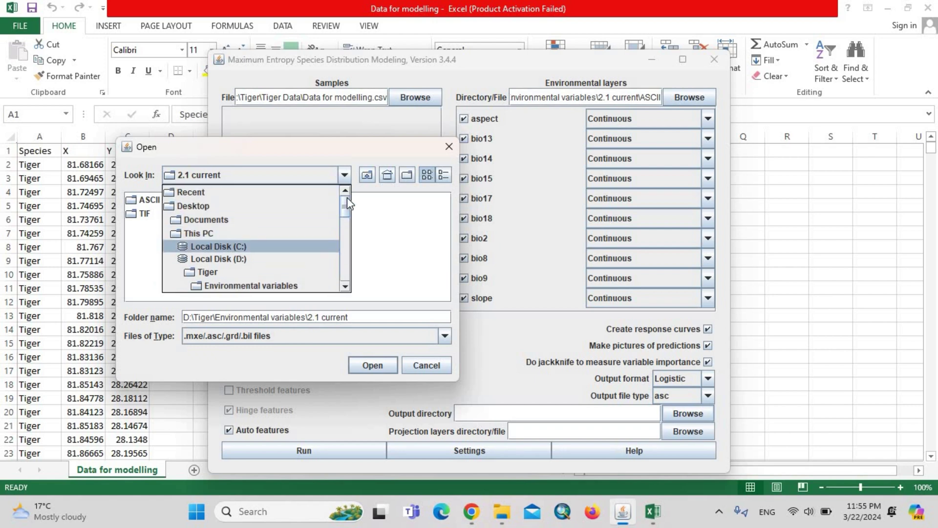
left_click(208, 206)
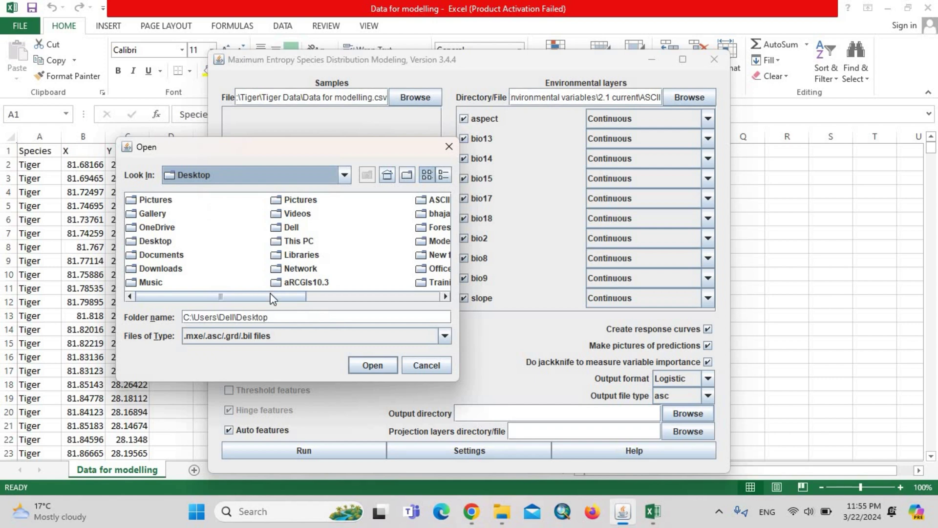
left_click_drag(340, 297, 391, 296)
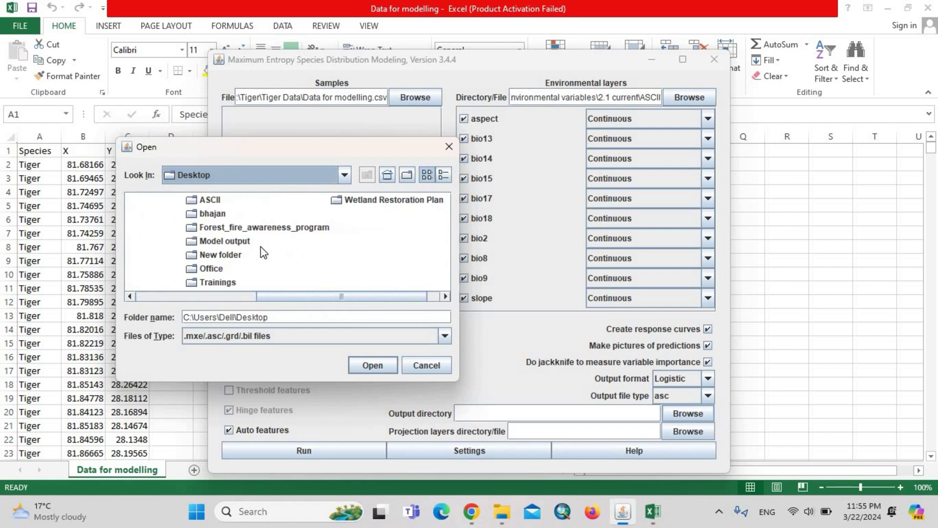
left_click(234, 241)
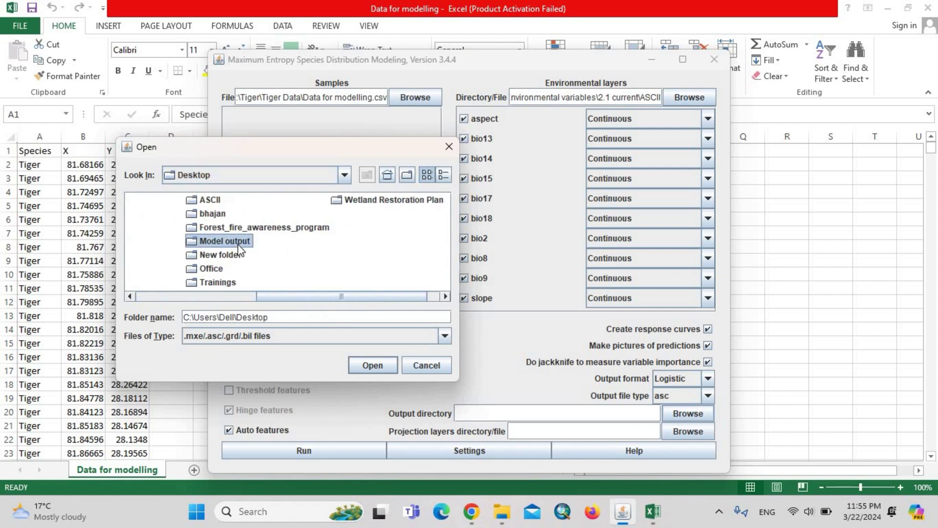
left_click(377, 366)
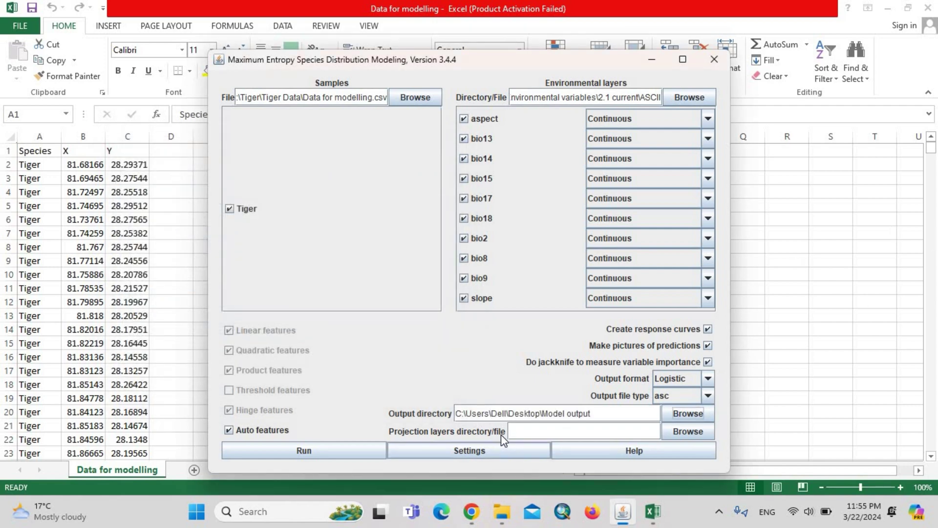
- Set the projection layers to D:\Tiger\Environmental variables\wc2.1_30s_bioc_MIROC6_ssp585_2061-2080
left_click(685, 430)
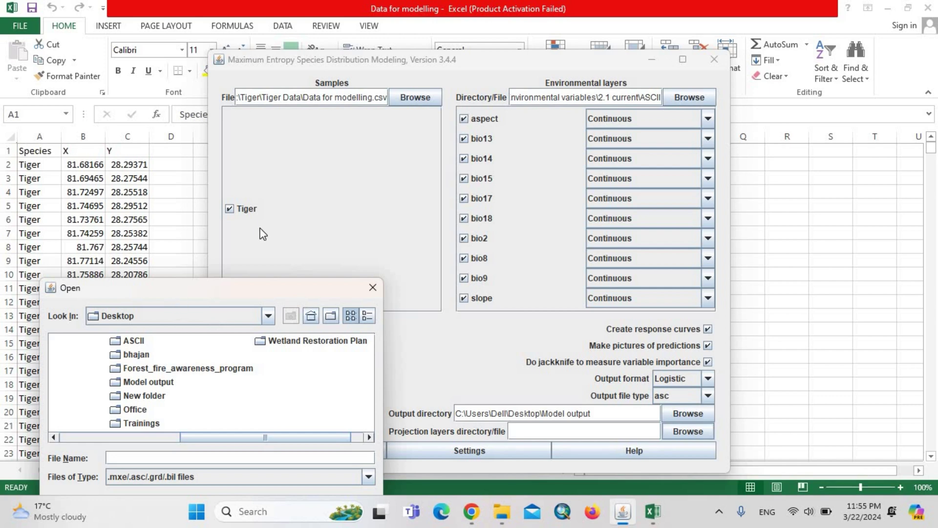
left_click_drag(202, 288, 366, 170)
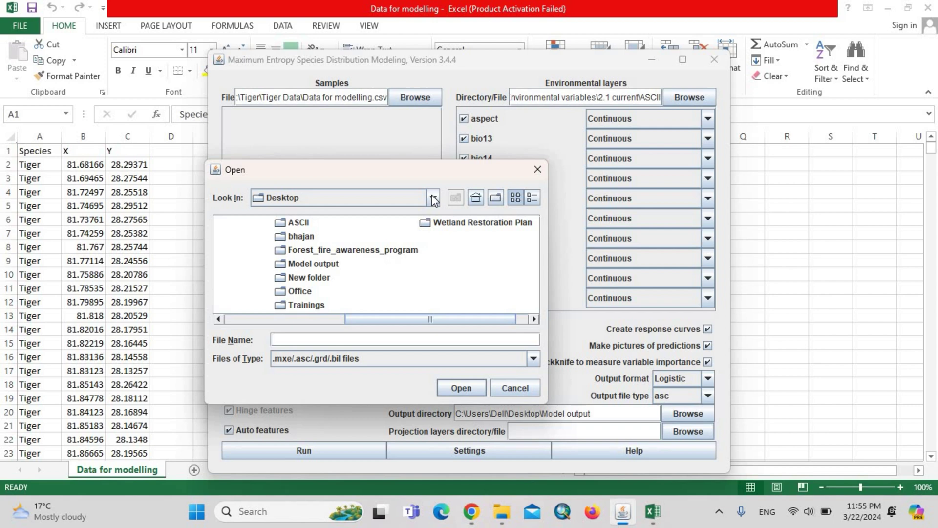
left_click(432, 197)
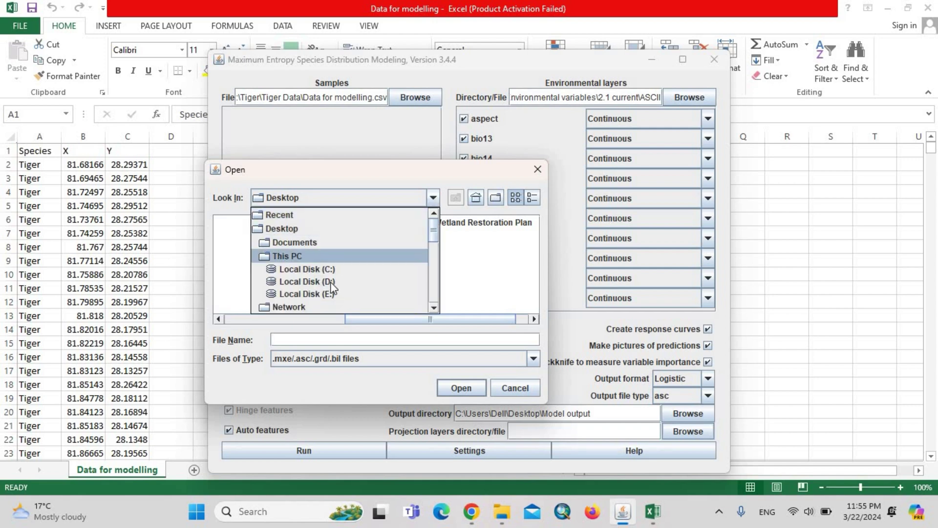
left_click(326, 282)
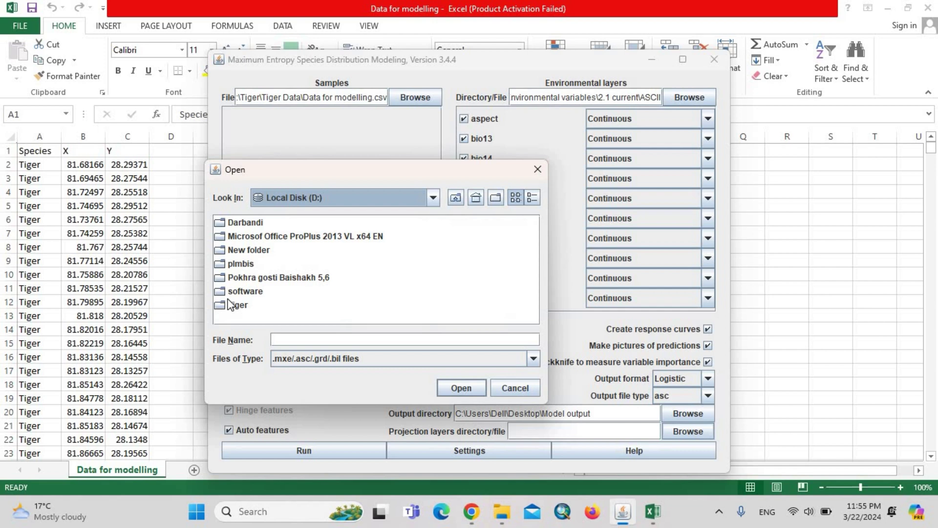
left_click(232, 305)
double_click(232, 305)
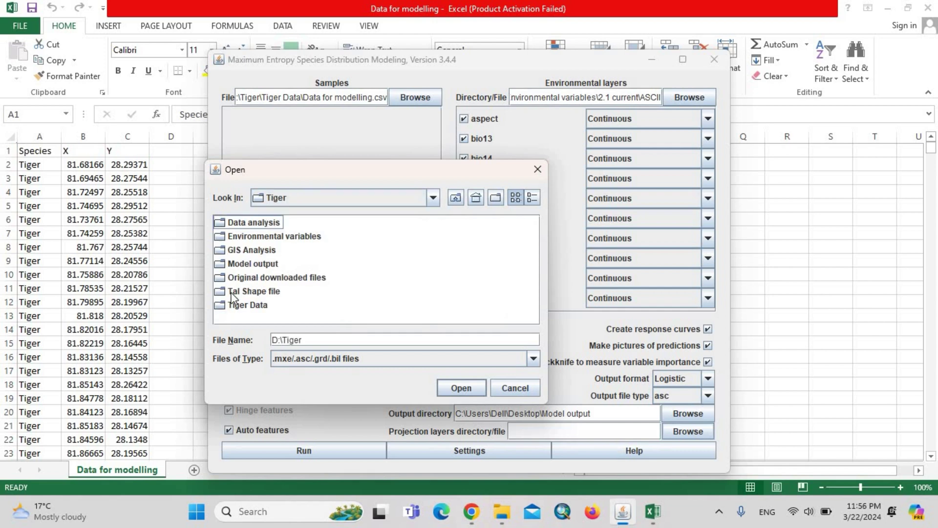
double_click(247, 238)
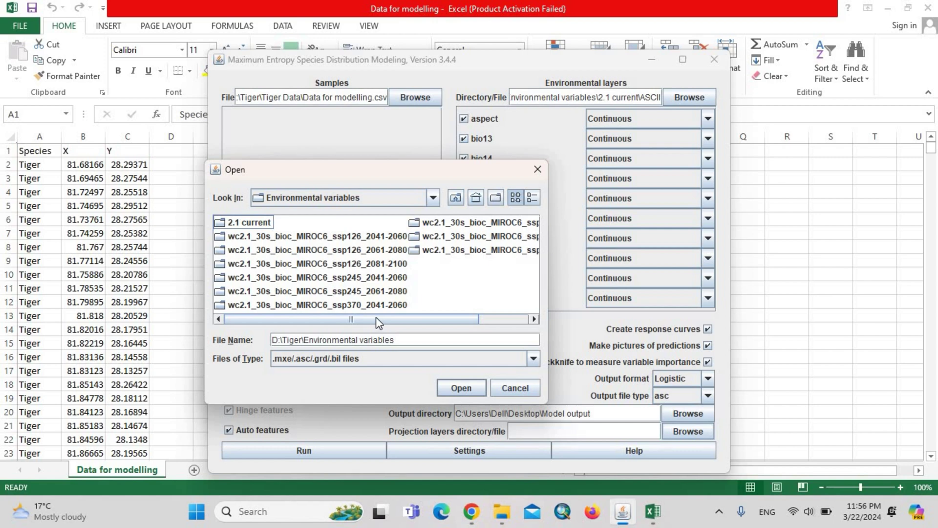
left_click(477, 319)
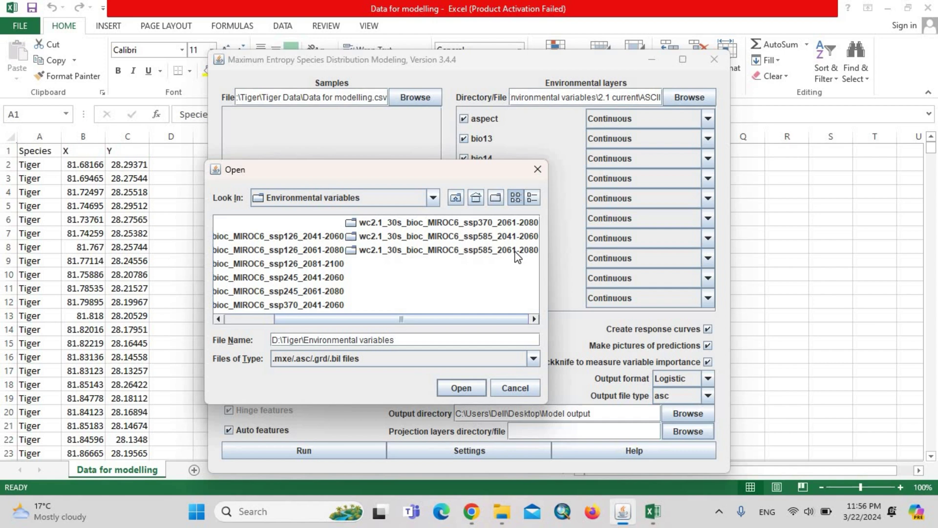
left_click(495, 255)
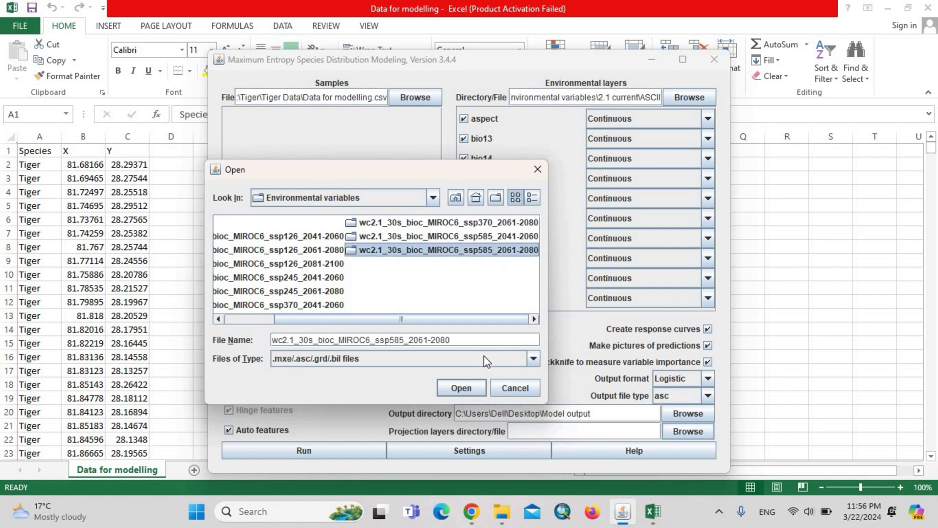
left_click(470, 388)
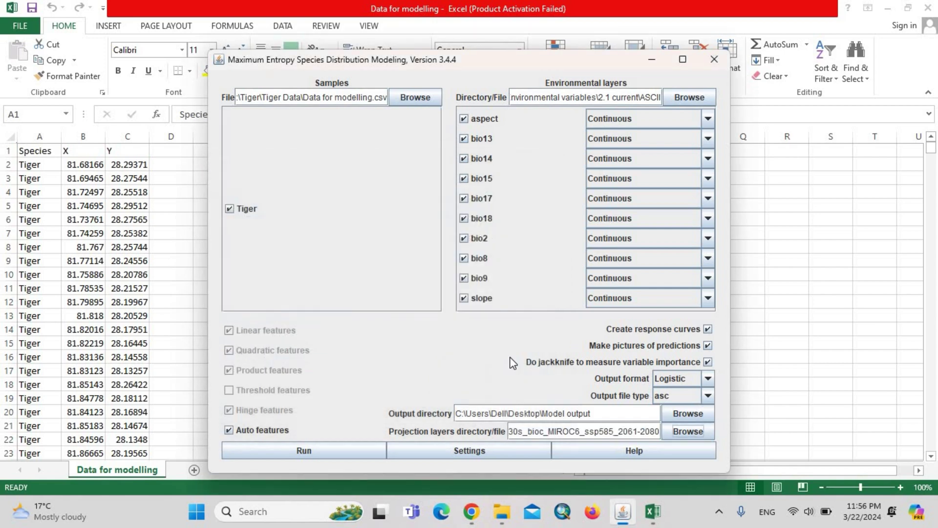
- In Basic settings, enable random seed, 30% random test data, 10 replicates, Subsample run type
left_click(452, 450)
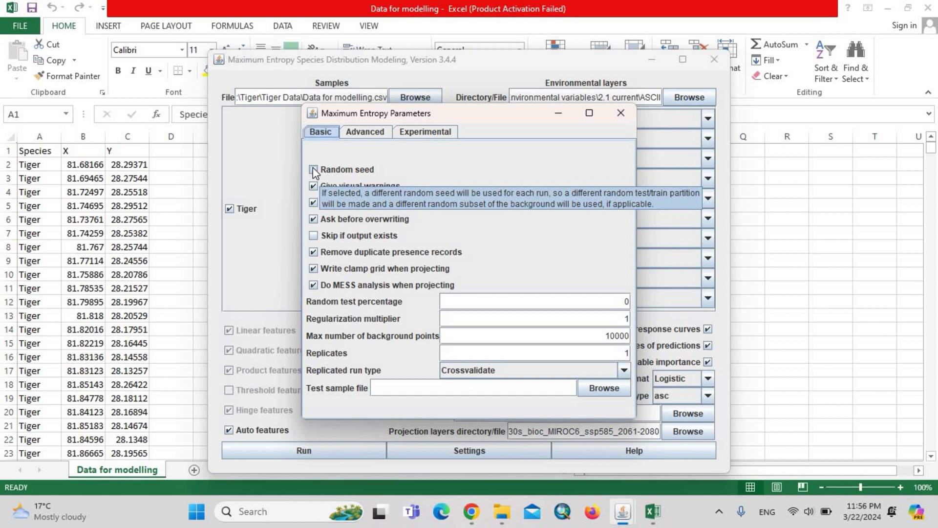
left_click(313, 170)
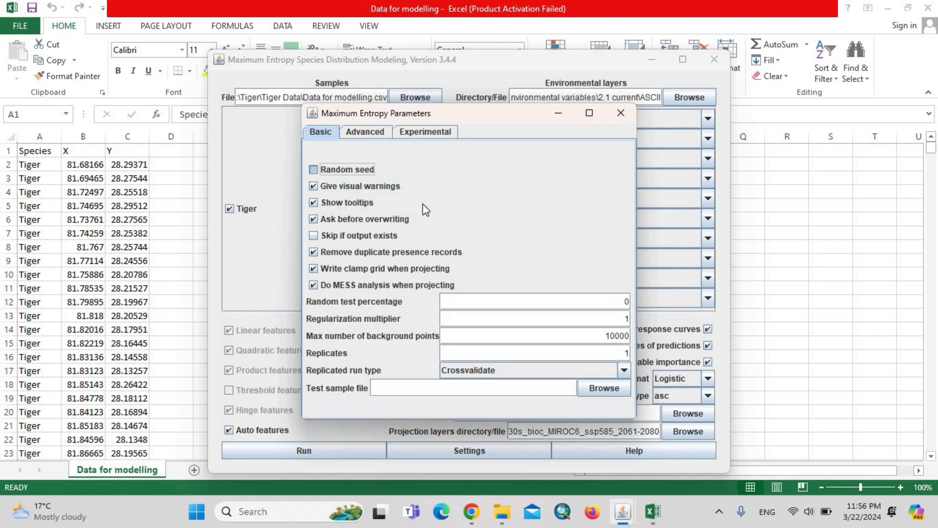
left_click(599, 313)
left_click(606, 306)
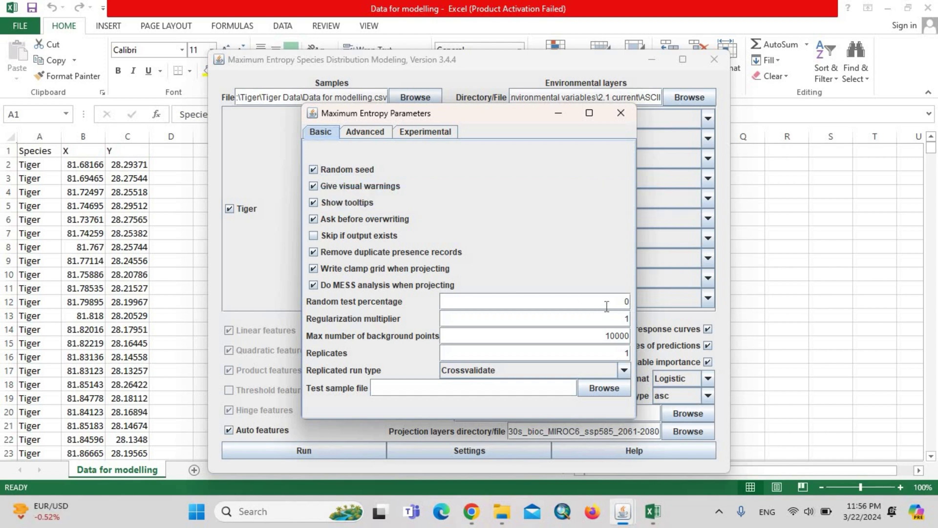
type("3")
left_click_drag(678, 359, 679, 365)
type("10")
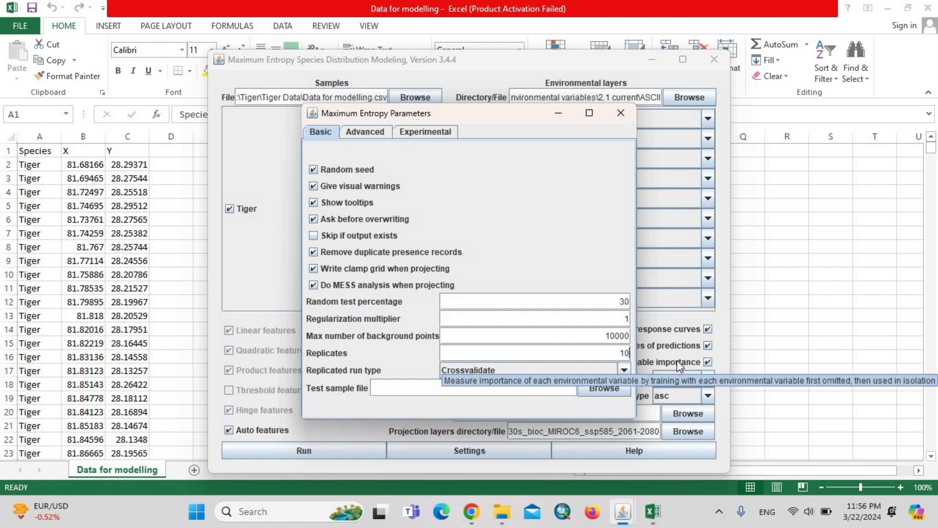
left_click(625, 370)
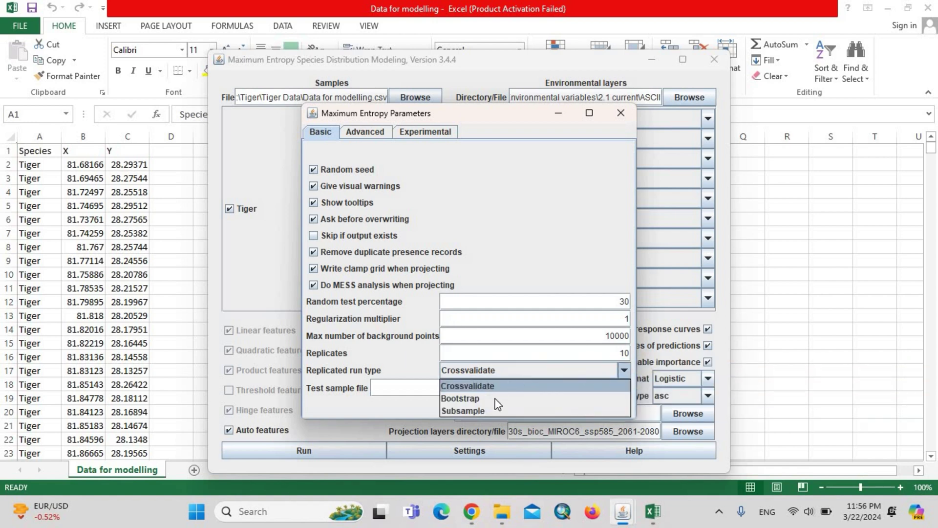
left_click(467, 410)
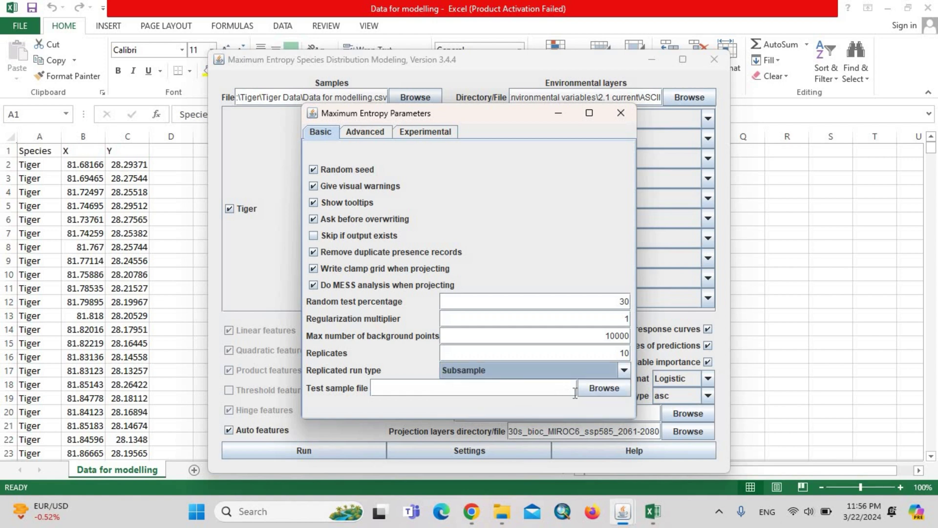
- In Advanced settings, write plot data, use 1000 maximum iterations, and append summary results
left_click(371, 134)
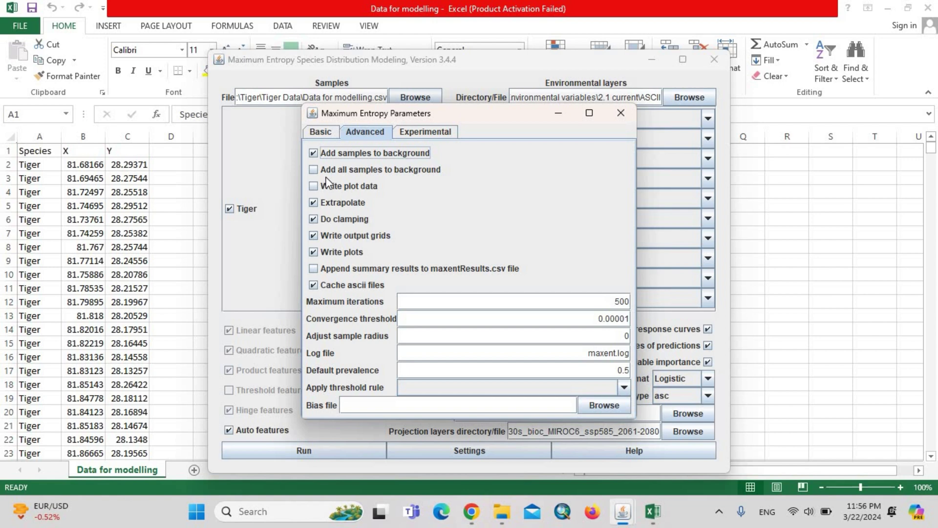
left_click(316, 188)
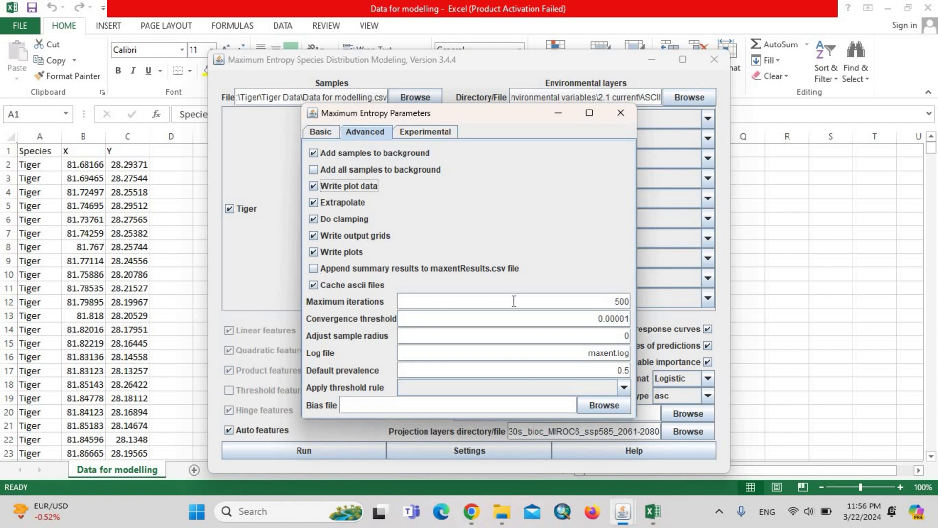
left_click_drag(513, 300, 688, 315)
type("1")
type("000")
left_click(316, 270)
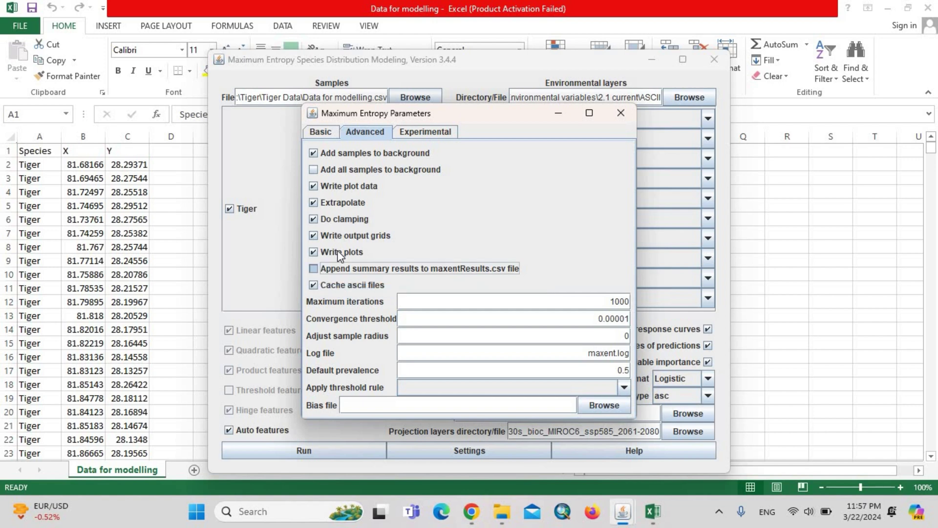
- Enable Write background predictions and Use samples with some missing data, then close the parameters
left_click(430, 135)
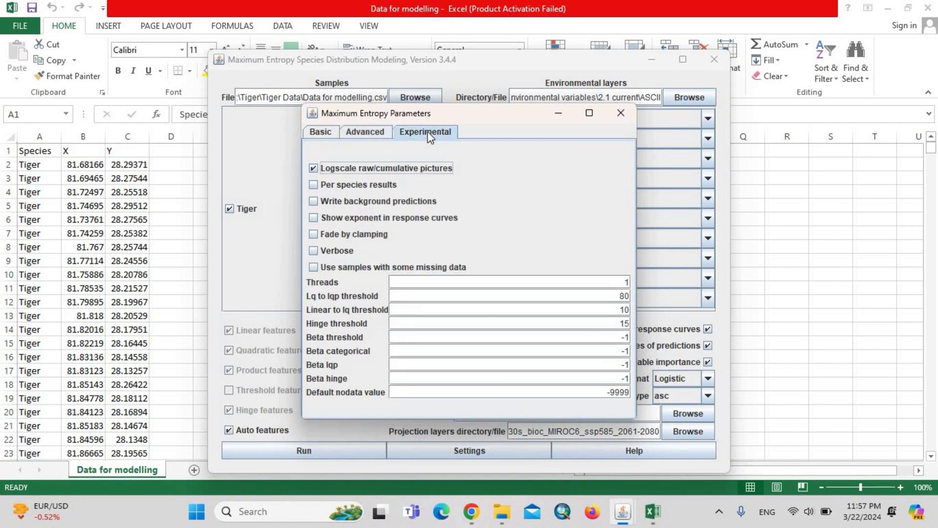
left_click(312, 201)
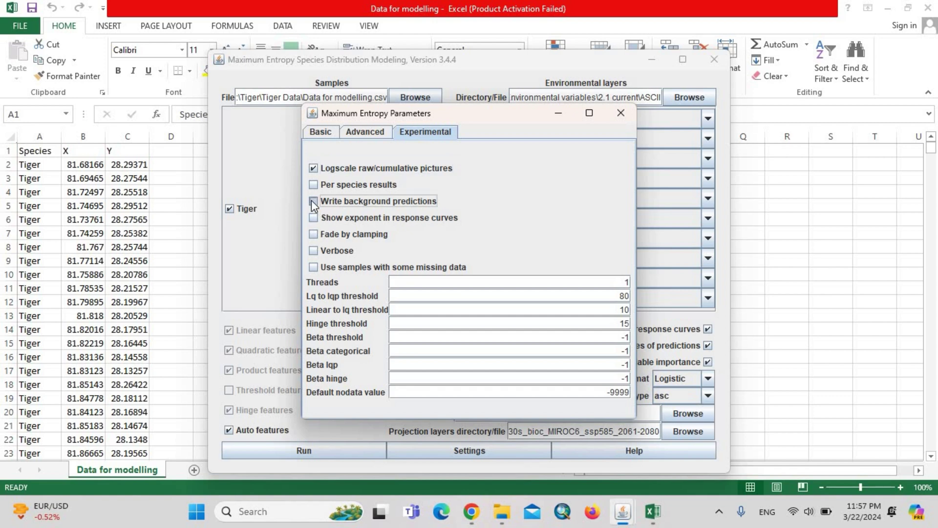
left_click(313, 268)
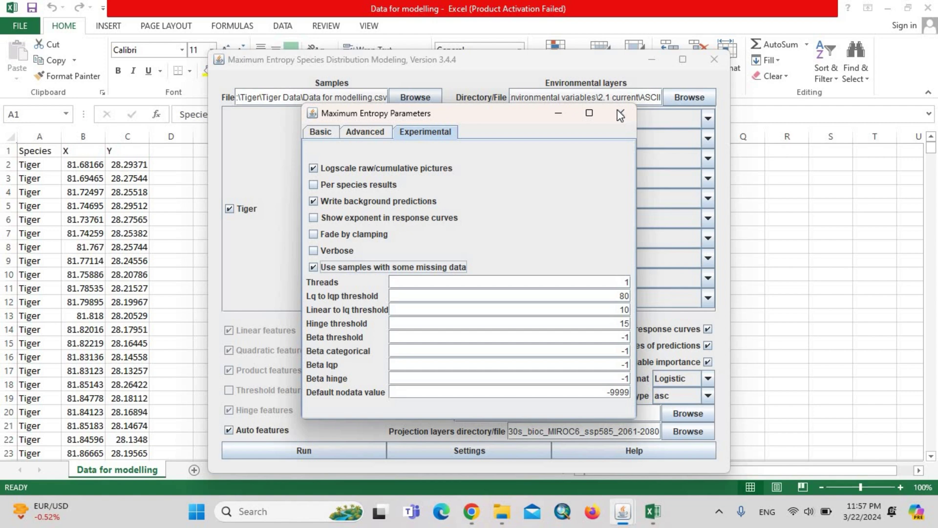
left_click(559, 114)
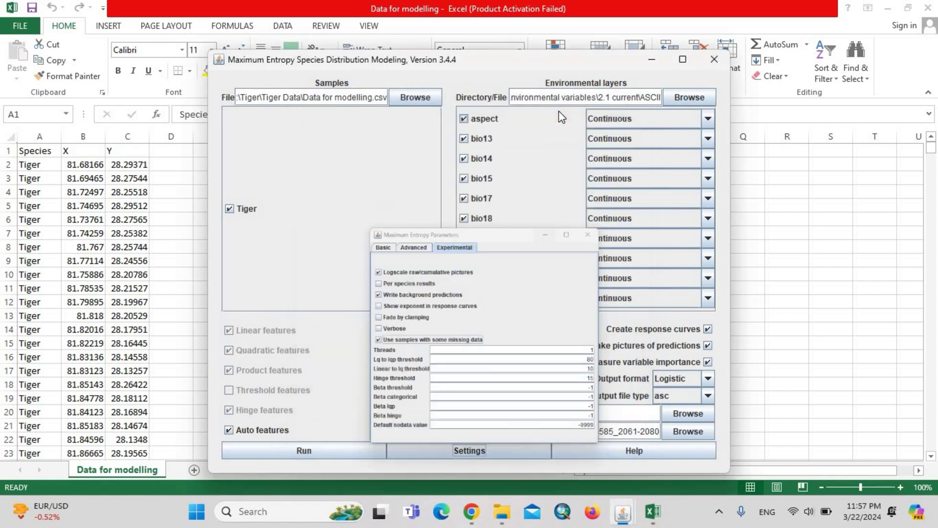
- Start the Tiger model run and dismiss the 'Unused field' warning for the presence data
left_click(344, 456)
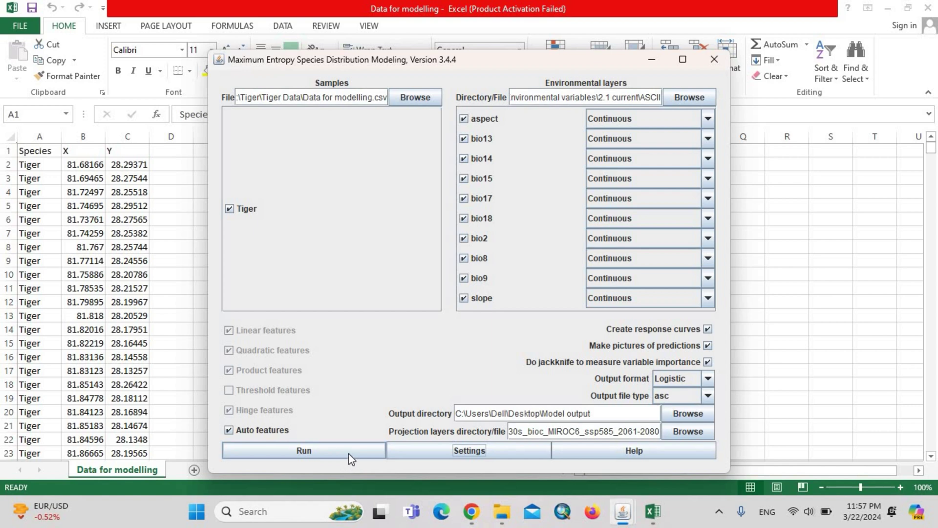
left_click(350, 452)
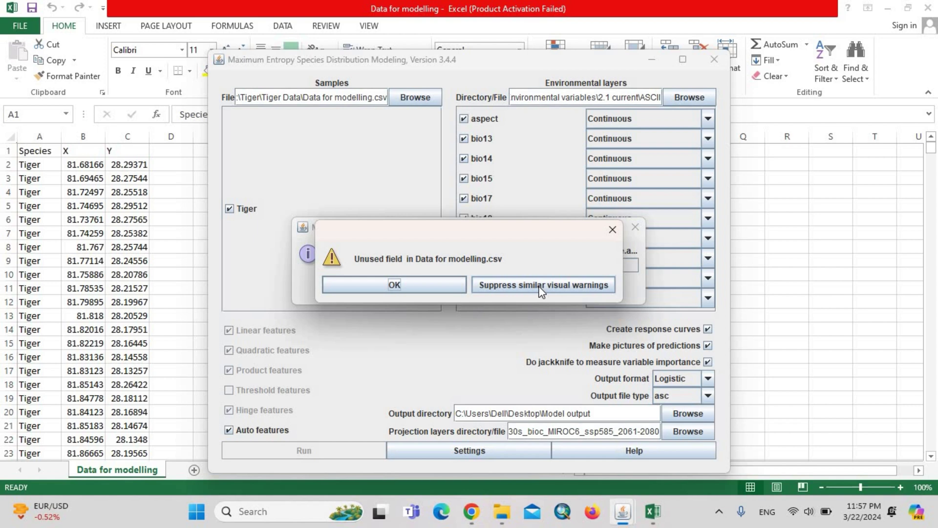
left_click(541, 290)
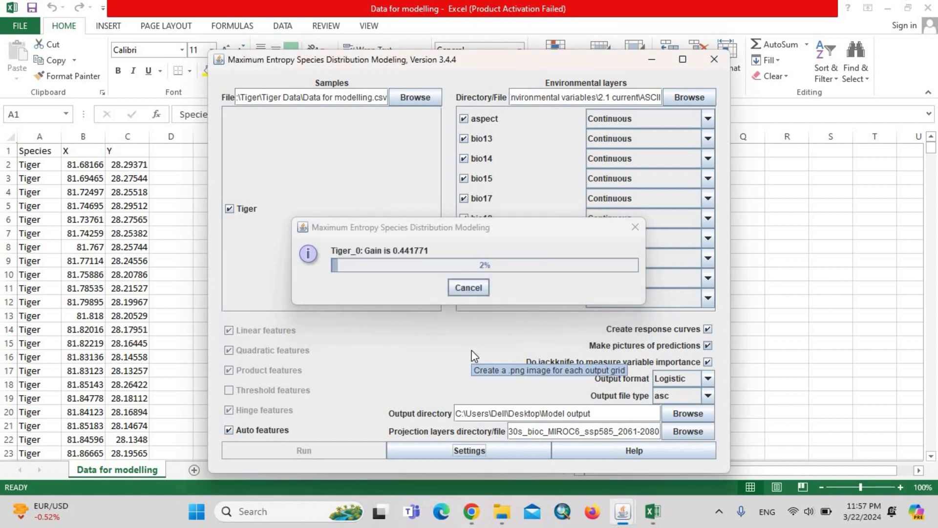